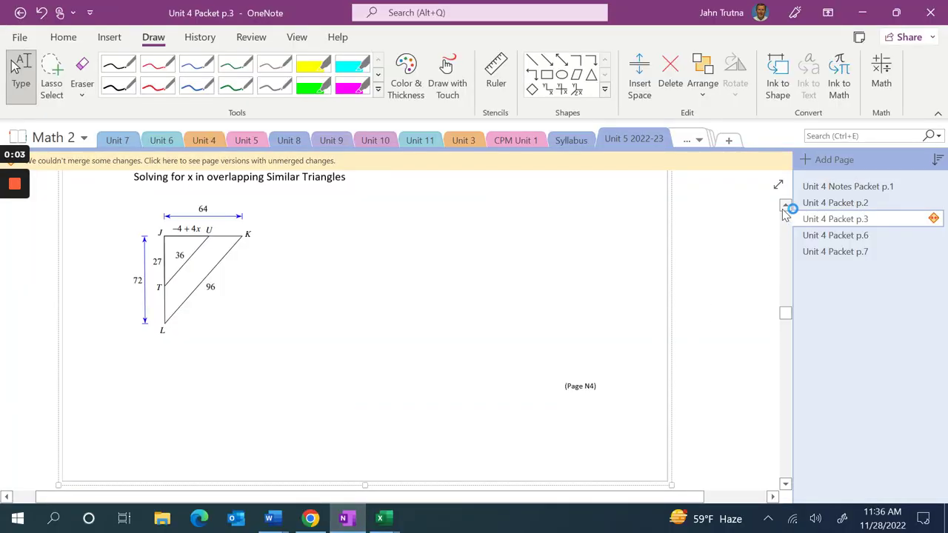
Look over the worked factoring examples A and B and the overlapping similar triangles problem below them
scroll(786, 211, up, 4)
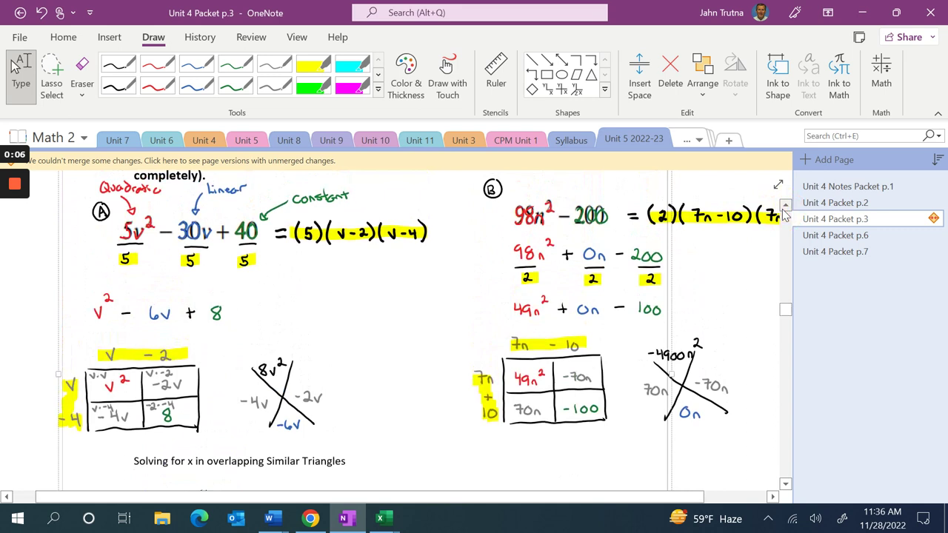
scroll(785, 213, up, 2)
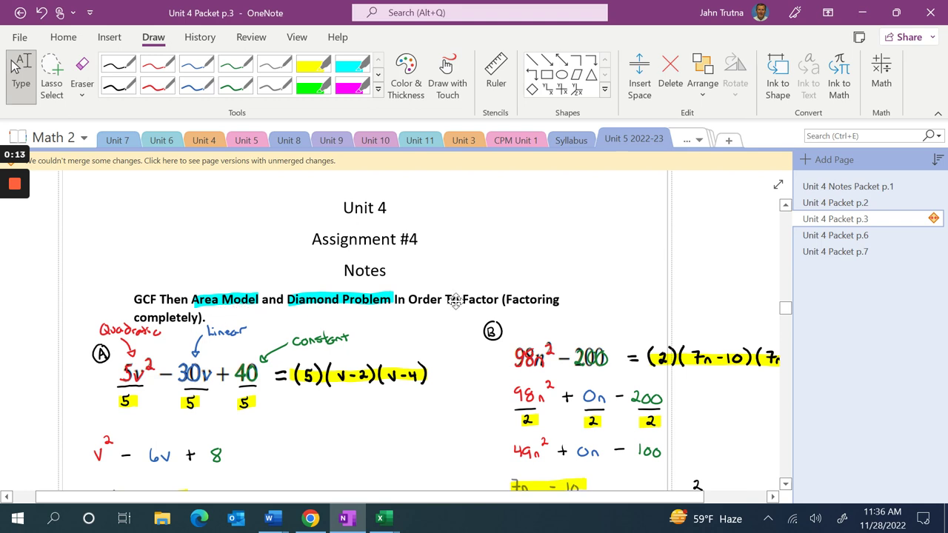
click(786, 482)
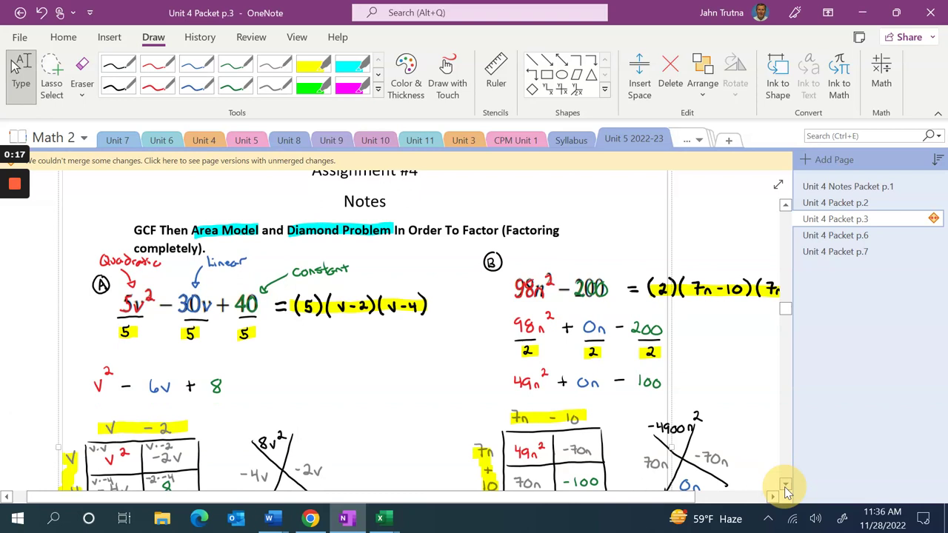
click(786, 485)
click(786, 485)
click(786, 485)
click(786, 485)
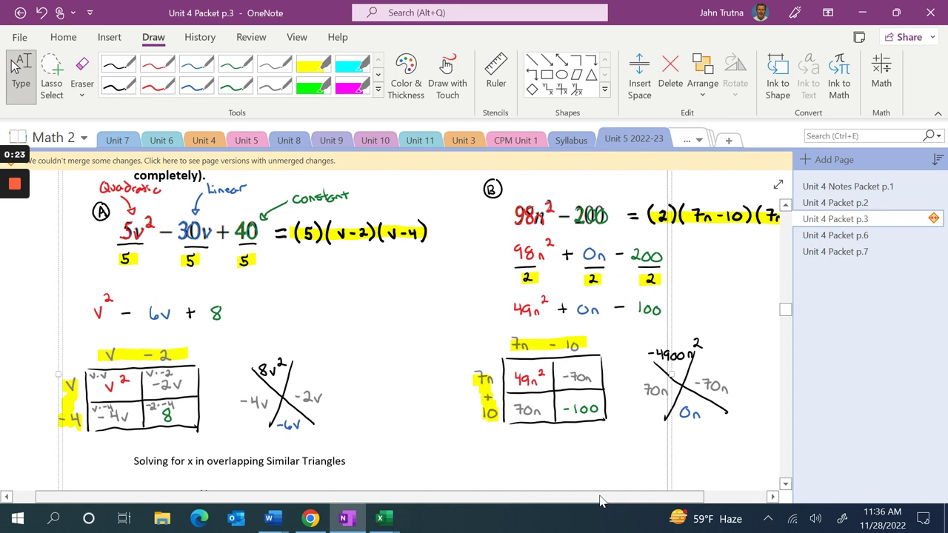
mouse_move(602, 501)
mouse_down()
mouse_move(594, 498)
mouse_move(637, 492)
mouse_move(597, 495)
mouse_up()
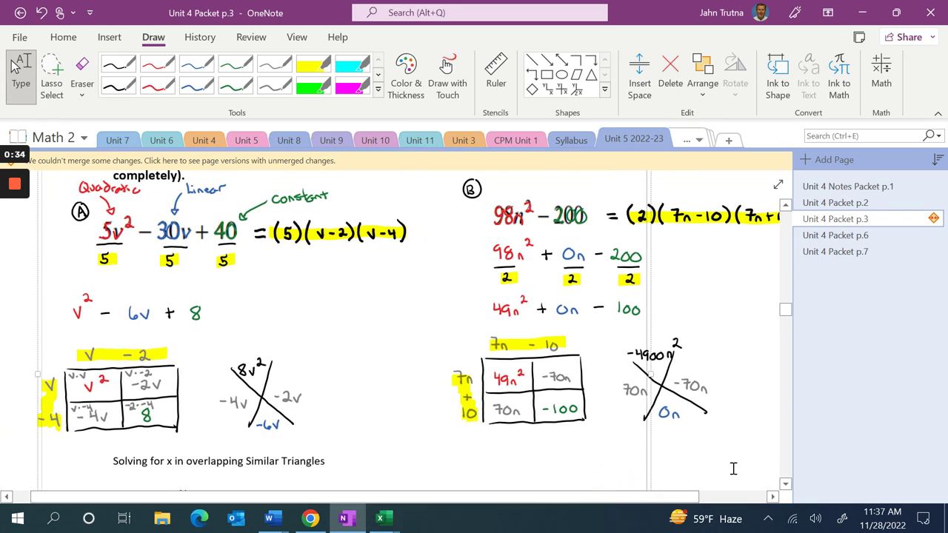
click(787, 485)
scroll(787, 486, down, 5)
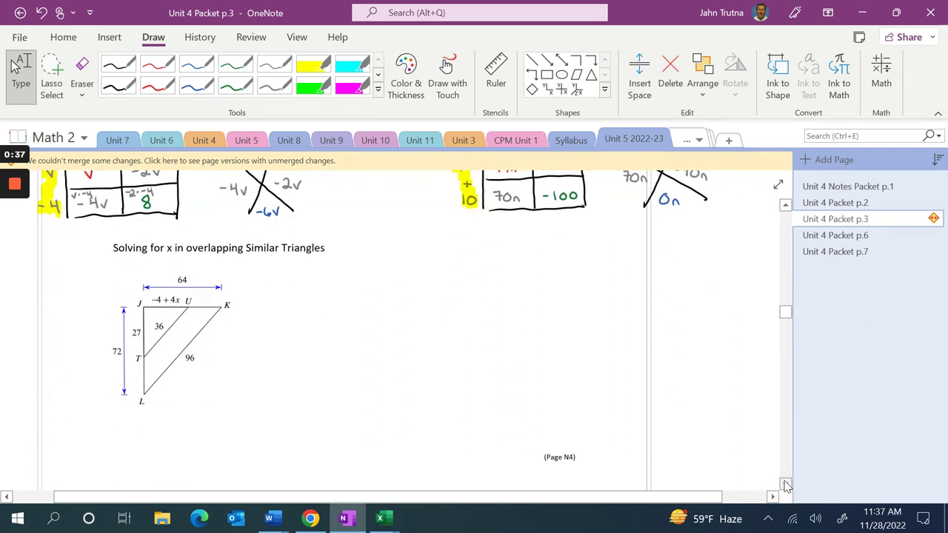
click(787, 485)
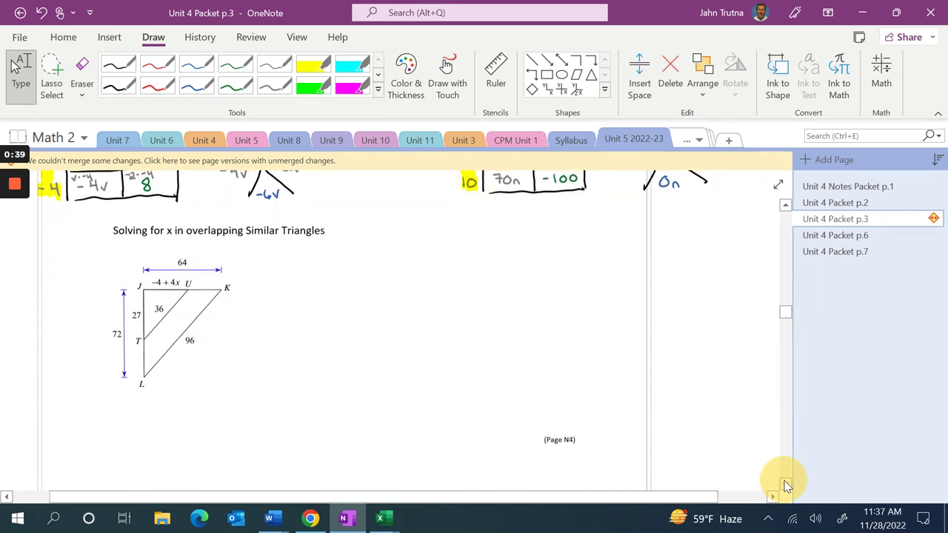
click(786, 485)
click(787, 485)
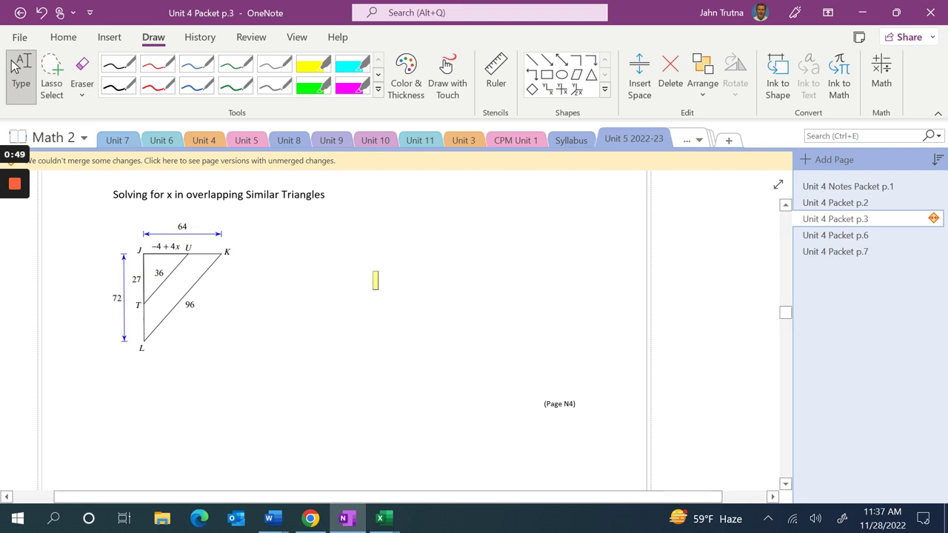
Add a text note beside the triangle diagram with the heading "Big Idea When Similar Triangles"
click(314, 64)
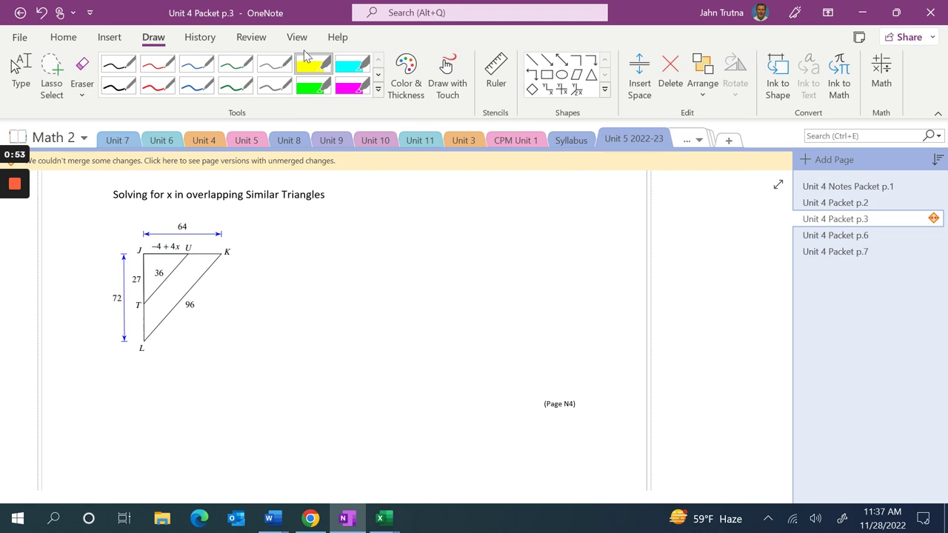
click(21, 74)
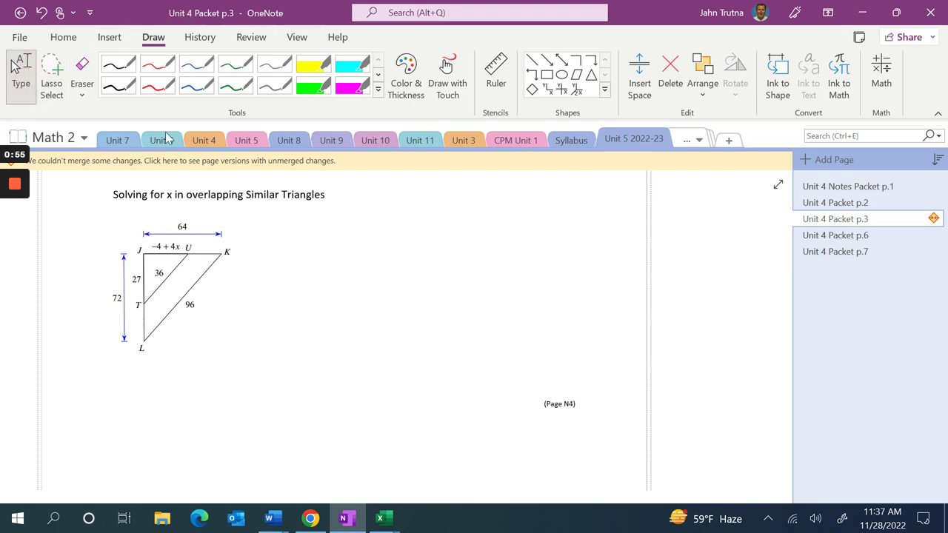
click(366, 217)
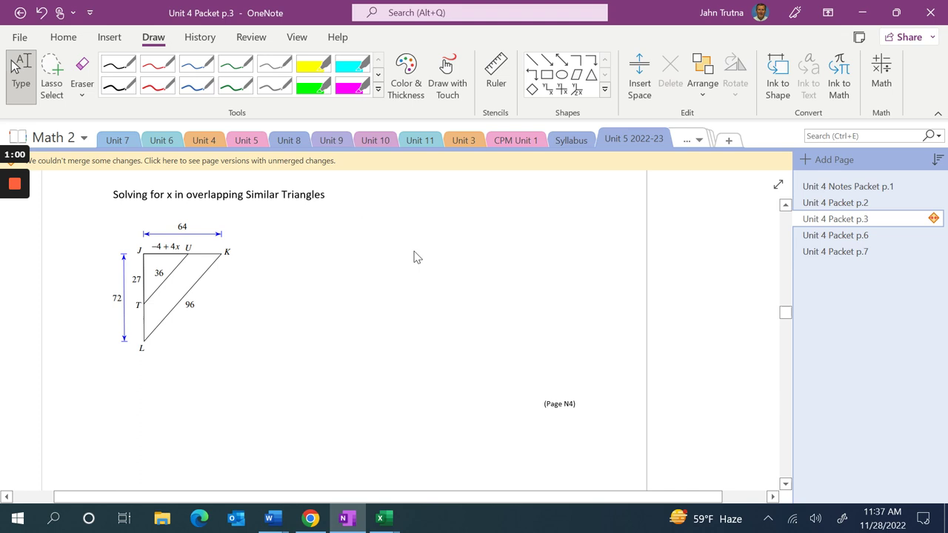
text(Big Id)
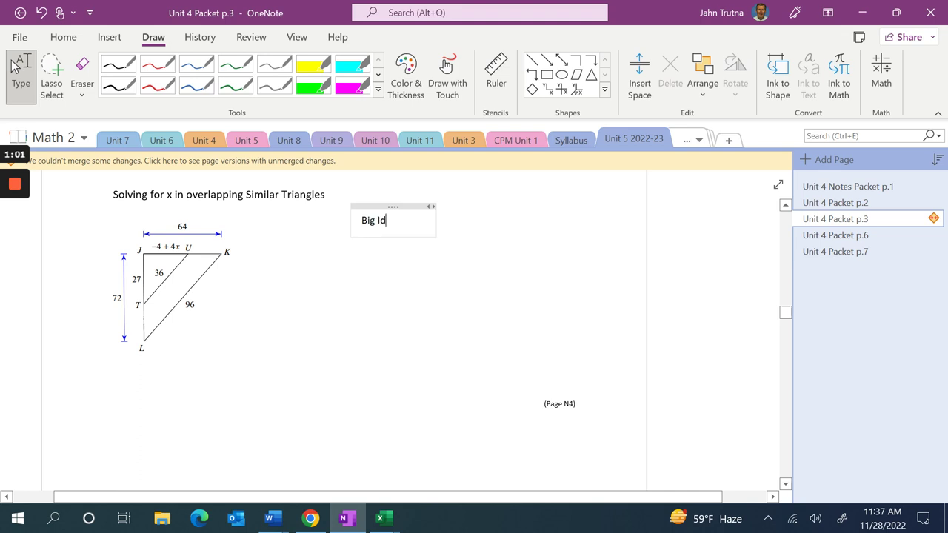
text(ea When )
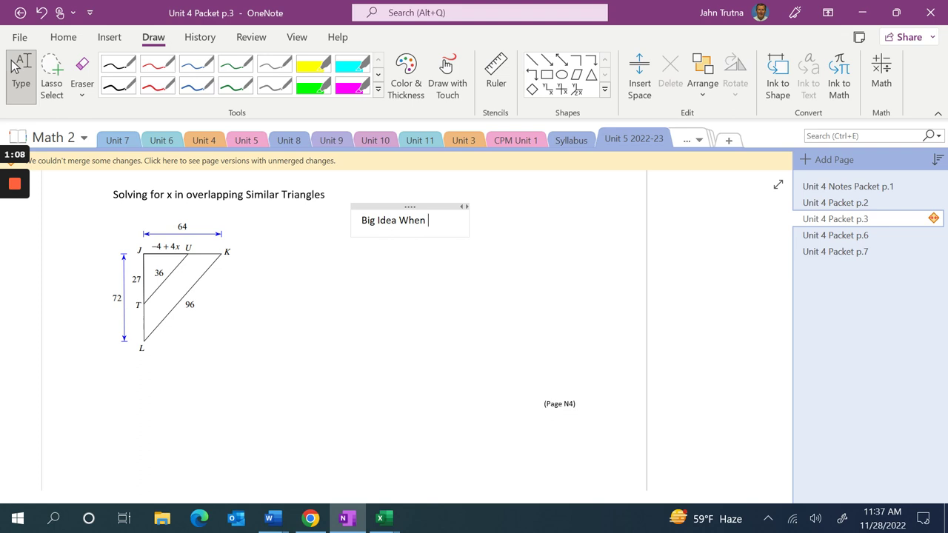
text(Similar Triangles)
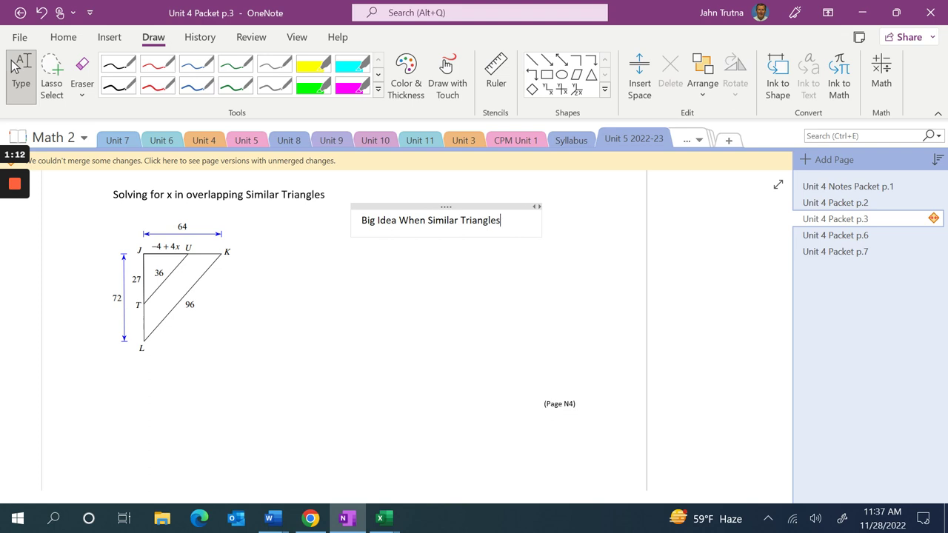
key(Return)
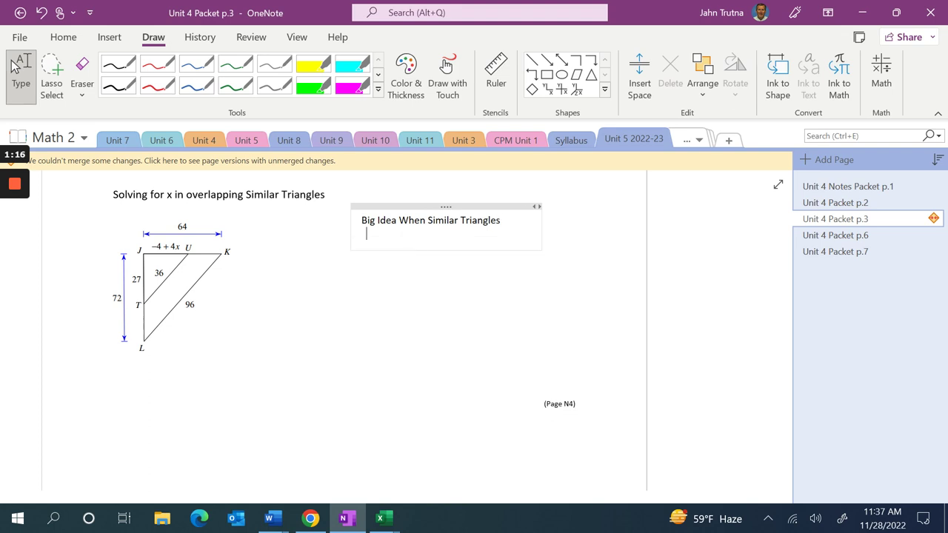
Write "Set up 2 ratios (fractions) and then cross multiply to solve" under the note's heading
text(Set up 2 ratios (fr)
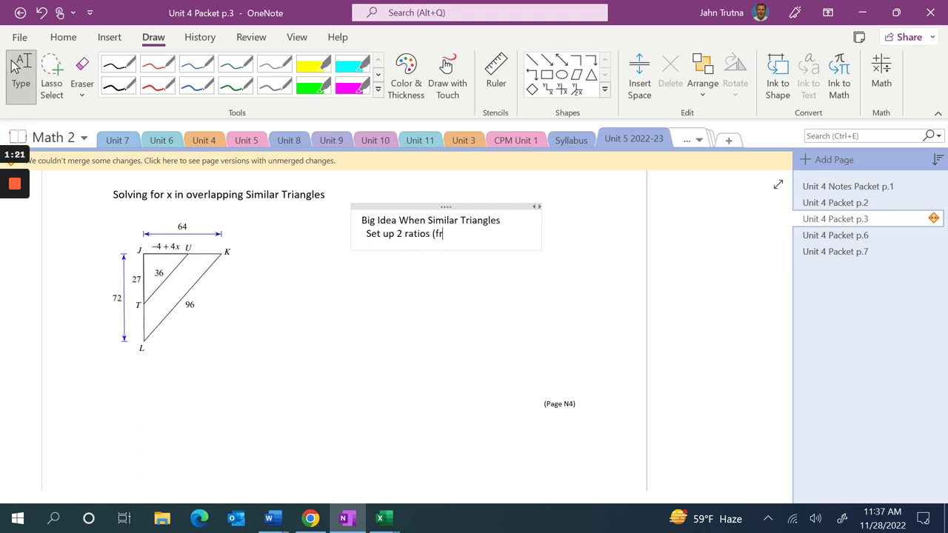
text(actions) and t)
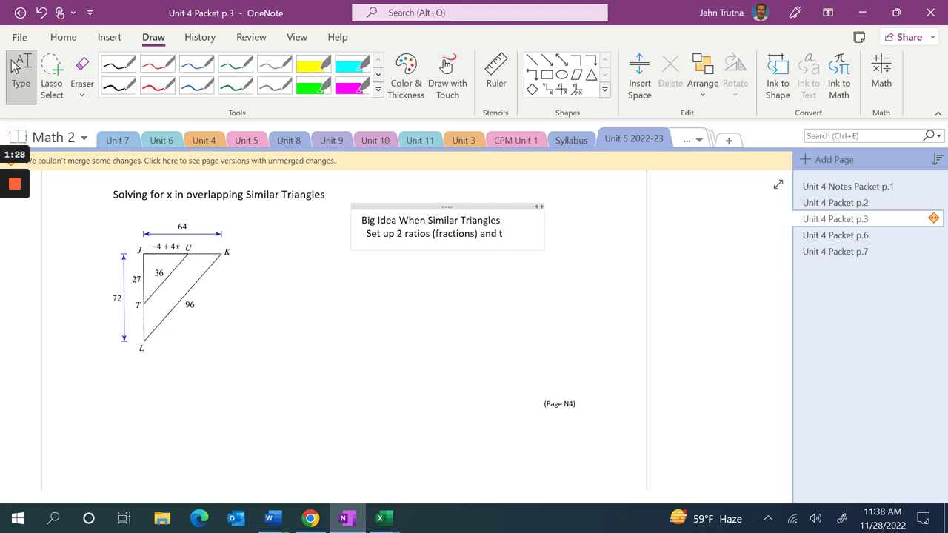
text(hen cross m)
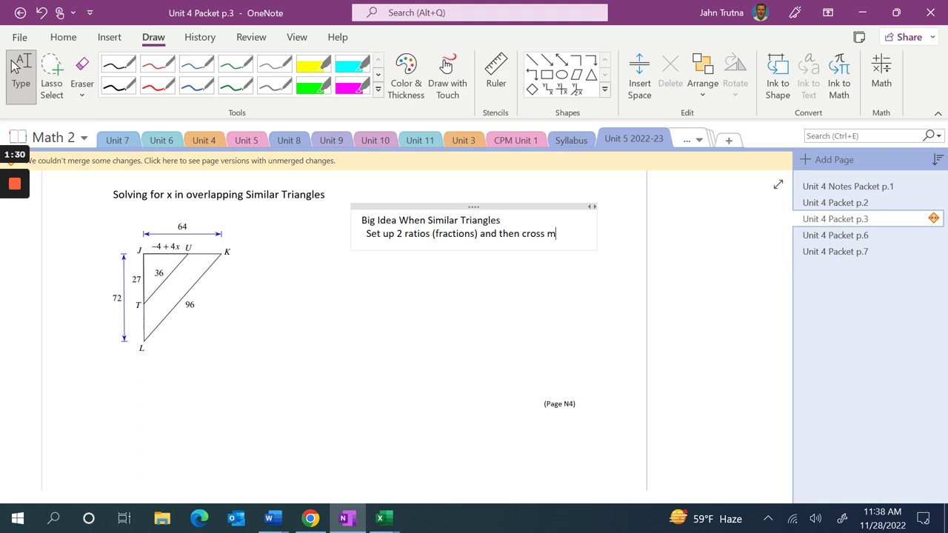
text(ultiply to)
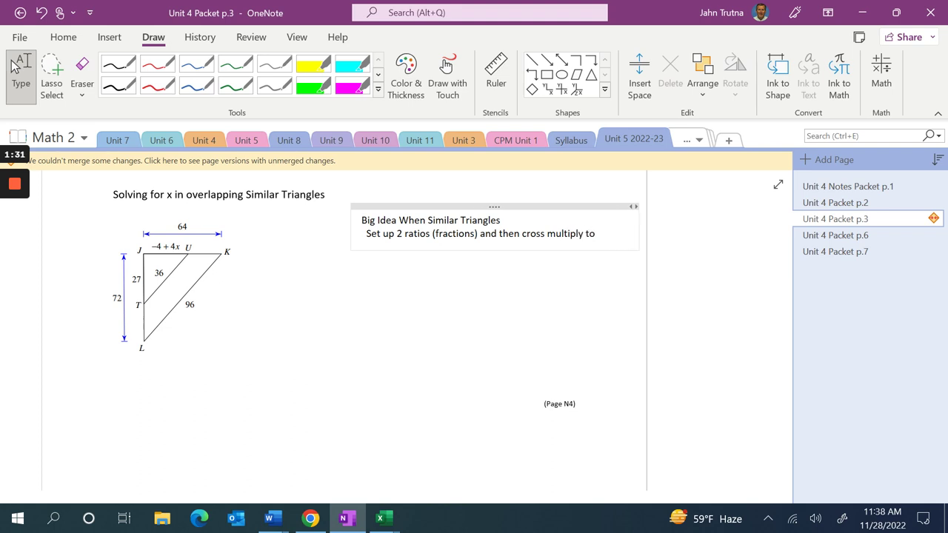
text( solve)
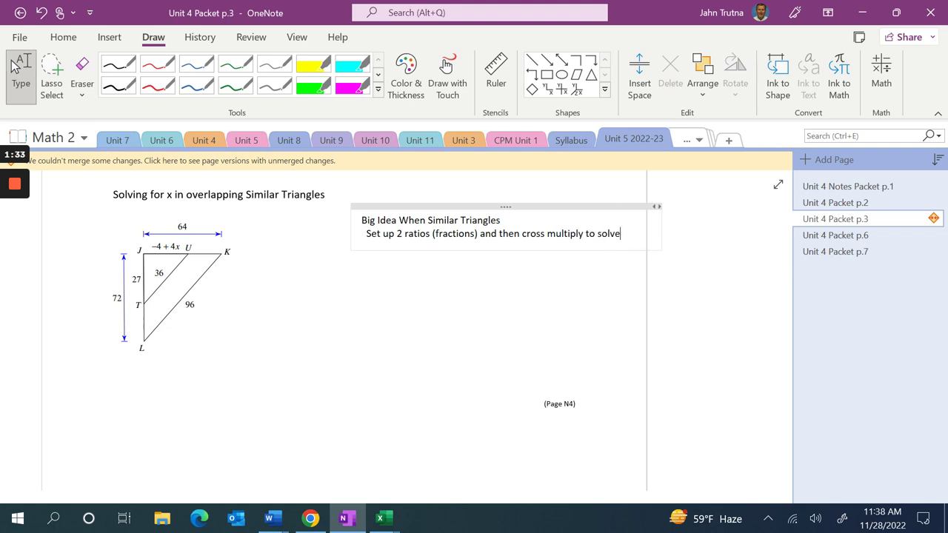
Highlight "Similar Triangles" in the note and trace the large triangle JKL in yellow
click(314, 64)
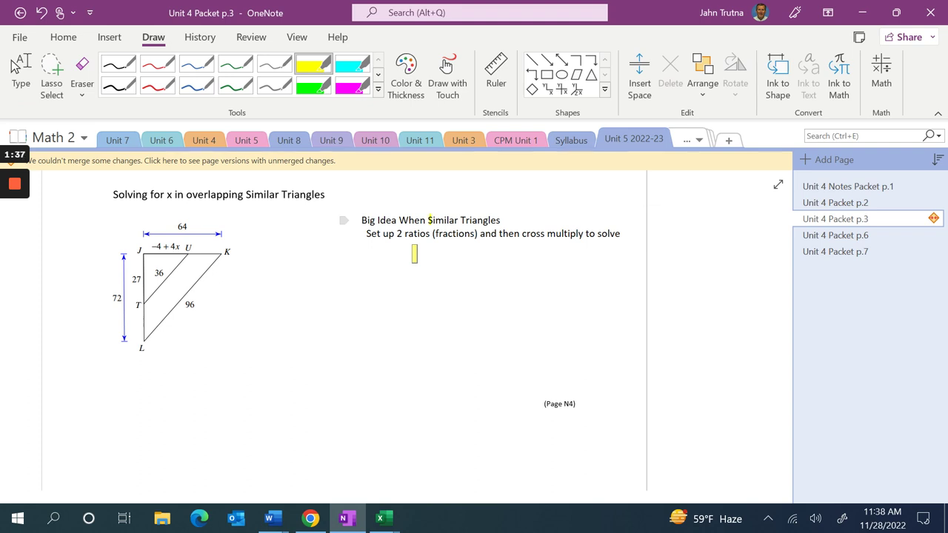
drag(428, 220, 501, 220)
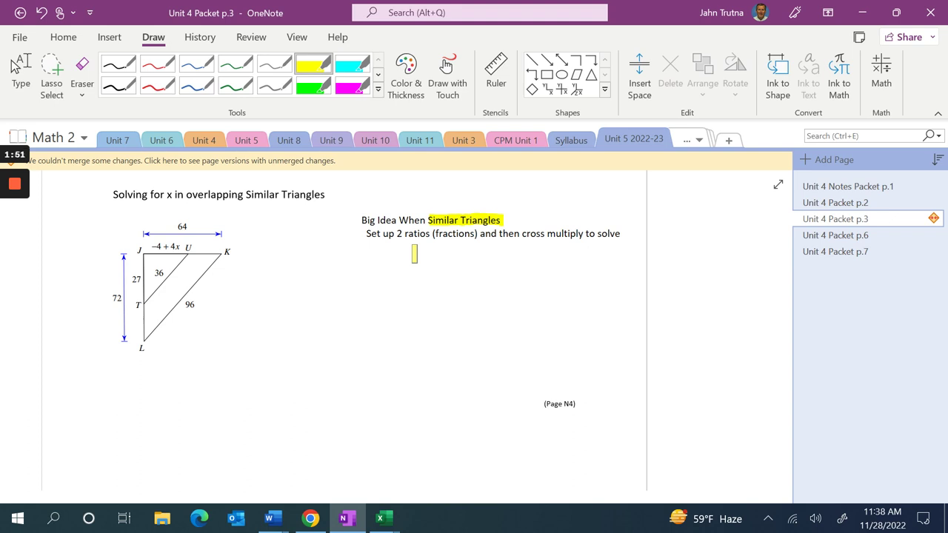
mouse_move(144, 252)
mouse_down()
mouse_move(146, 332)
mouse_move(221, 253)
mouse_move(144, 253)
mouse_up()
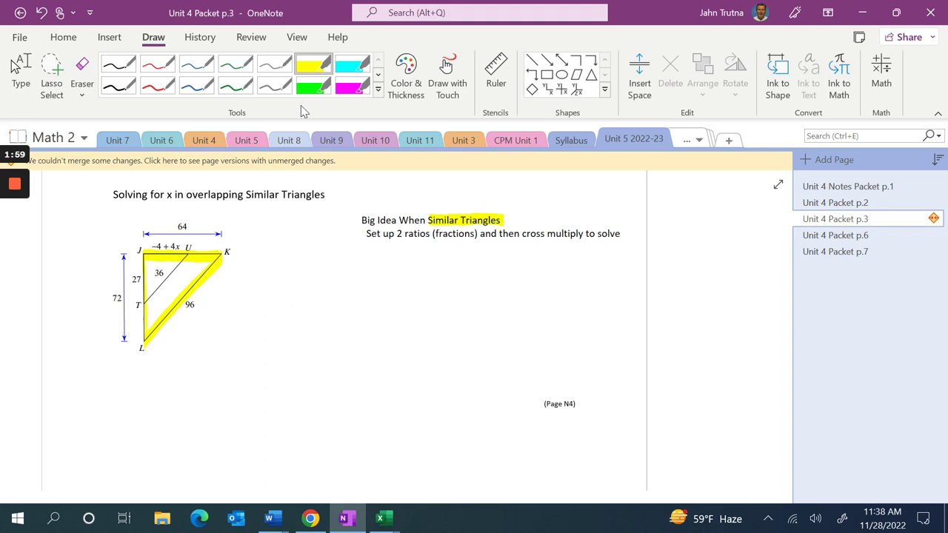
Trace the small triangle JUT in turquoise and highlight the word "overlapping" in the problem title in green
click(352, 64)
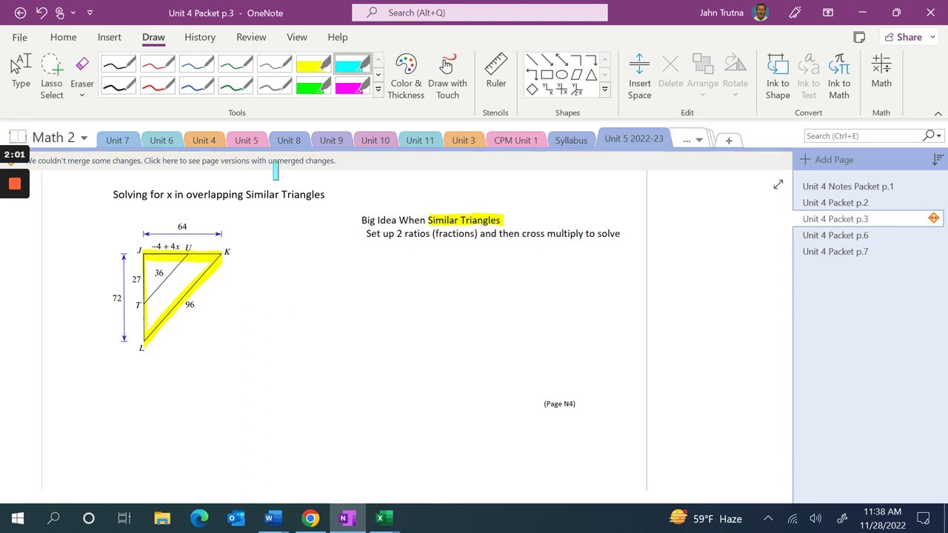
mouse_move(145, 255)
mouse_down()
mouse_move(146, 289)
mouse_move(180, 256)
mouse_move(147, 258)
mouse_up()
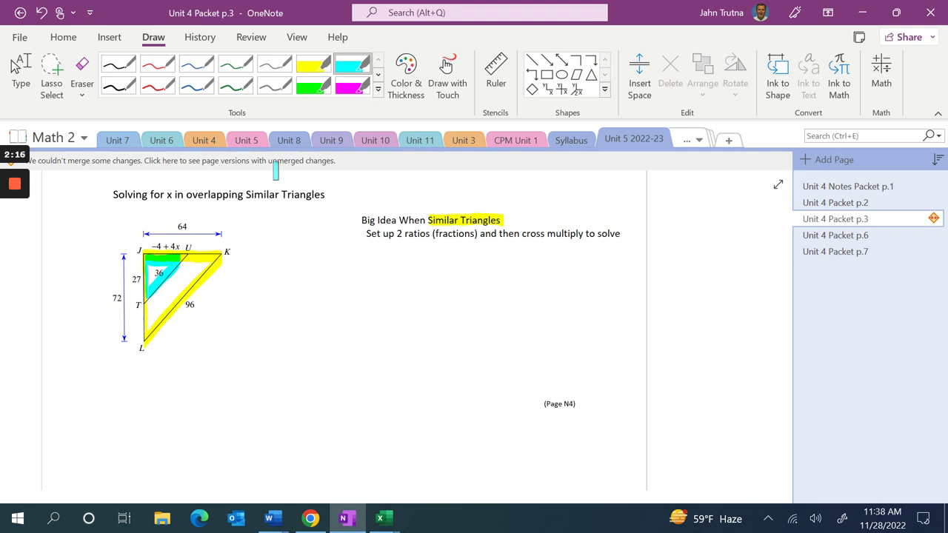
click(313, 87)
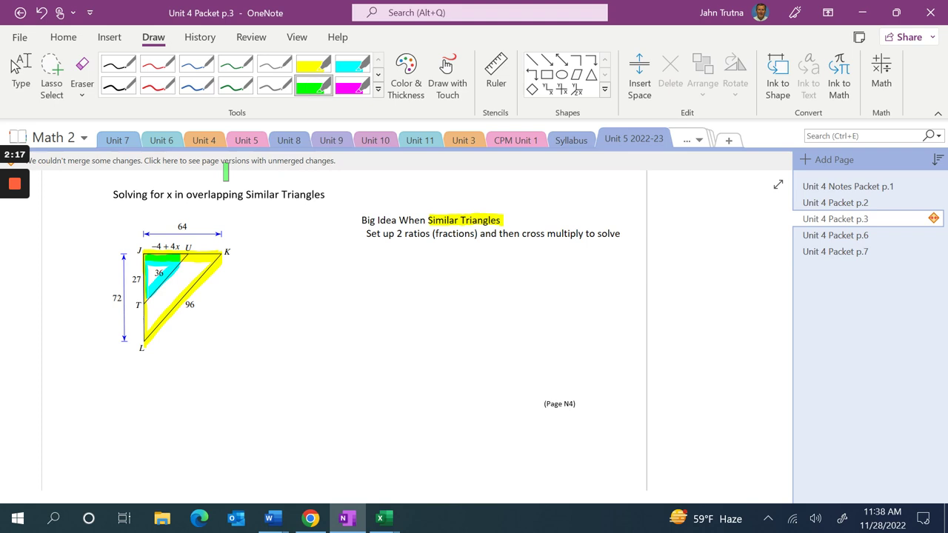
drag(186, 194, 244, 195)
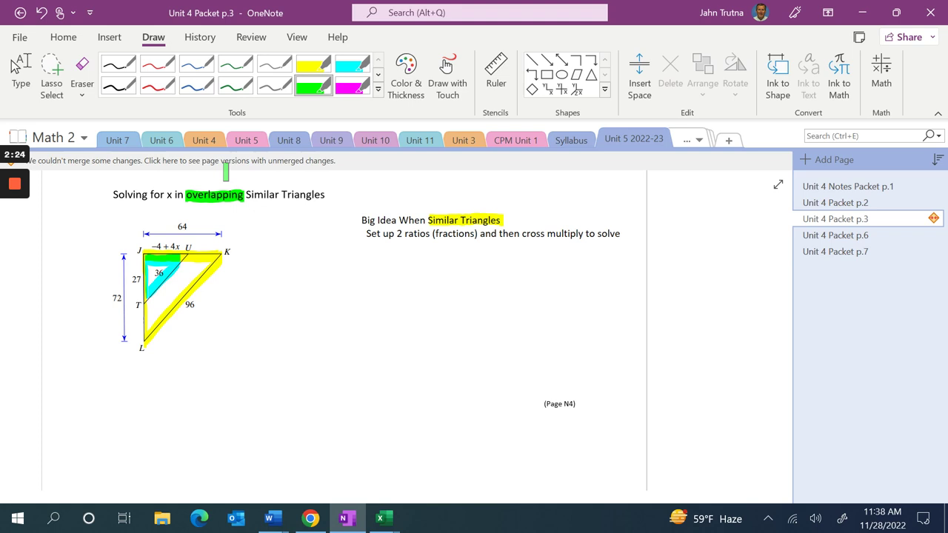
Redraw the two triangles separately beside the diagram, the small one in turquoise and the large one below it in yellow
click(353, 63)
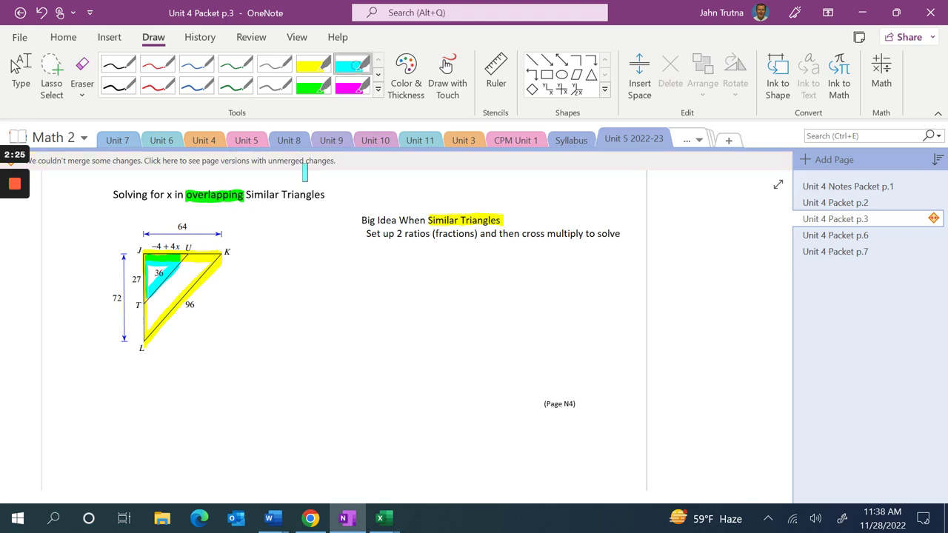
drag(263, 257, 264, 311)
mouse_move(265, 263)
mouse_down()
mouse_move(300, 264)
mouse_move(265, 316)
mouse_move(265, 451)
mouse_up()
click(313, 66)
drag(267, 351, 358, 353)
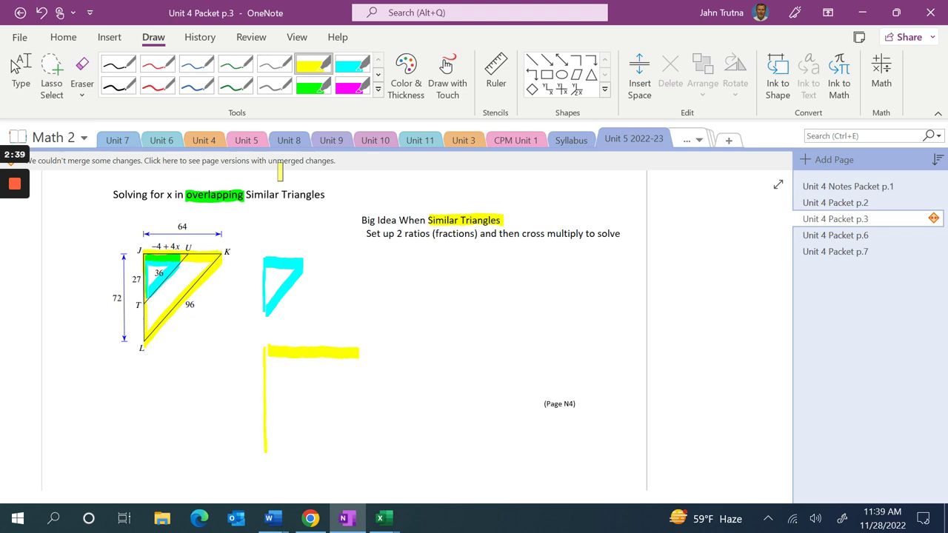
mouse_move(281, 434)
mouse_down()
mouse_move(272, 451)
mouse_move(360, 354)
mouse_up()
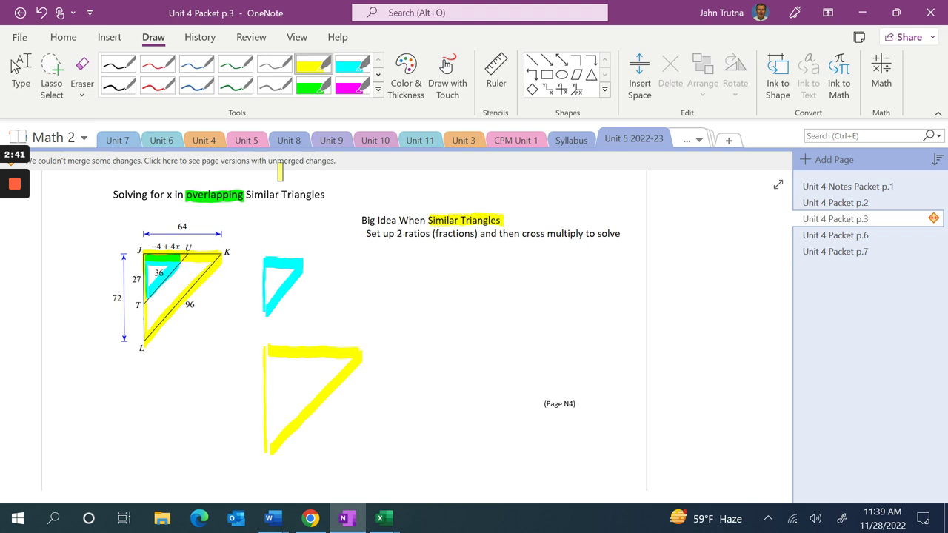
Label the vertices in black ink: J, T and U on the turquoise triangle, J, L and K on the yellow triangle
click(119, 84)
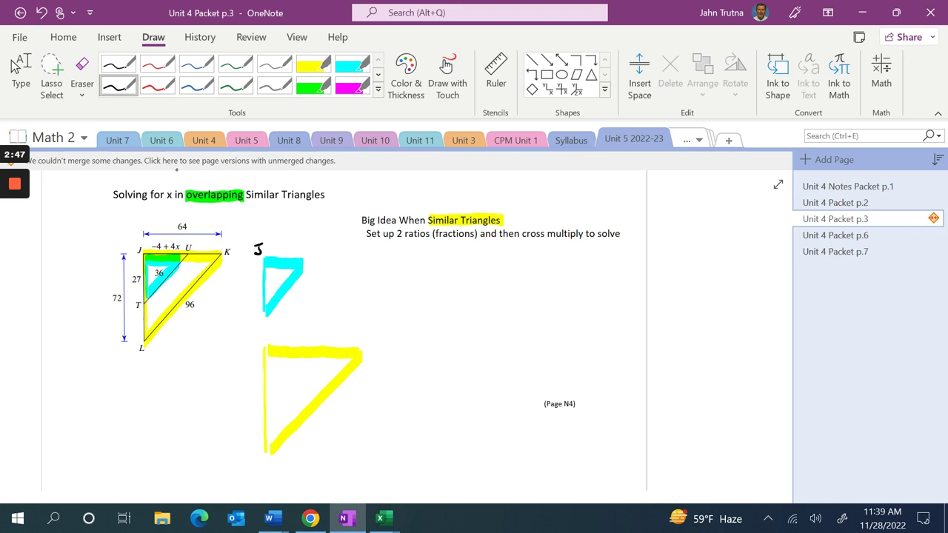
mouse_move(258, 313)
mouse_down()
mouse_move(258, 325)
mouse_move(263, 310)
mouse_up()
mouse_move(308, 258)
mouse_down()
mouse_move(312, 269)
mouse_move(318, 261)
mouse_up()
drag(261, 460, 269, 467)
mouse_move(369, 346)
mouse_down()
mouse_move(369, 358)
mouse_move(379, 357)
mouse_up()
Label the side lengths in black: 27, -4+4x and 36 on the turquoise triangle, 72, 64 and 96 on the yellow triangle
drag(245, 283, 254, 291)
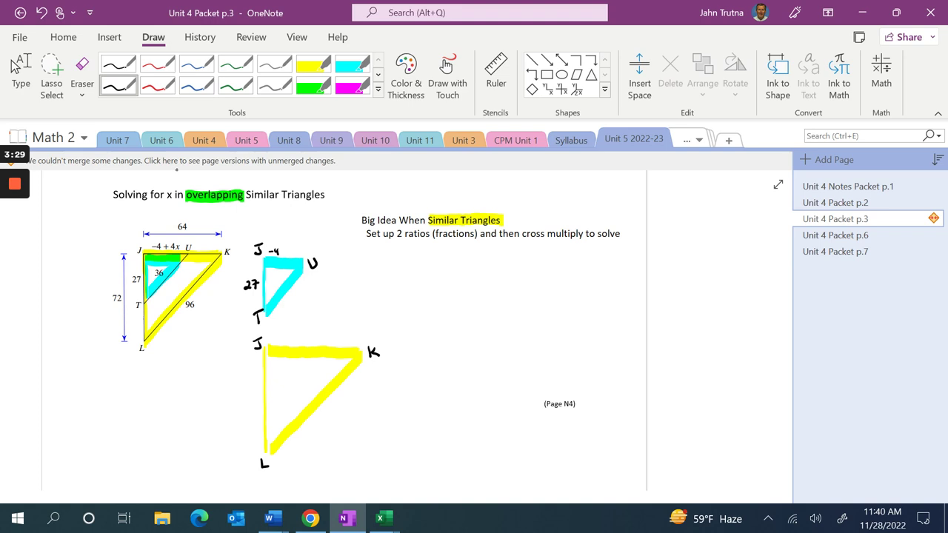
drag(283, 248, 301, 256)
mouse_move(280, 288)
mouse_down()
mouse_move(279, 297)
mouse_move(287, 294)
mouse_up()
drag(239, 403, 253, 415)
drag(309, 337, 316, 345)
drag(314, 425, 321, 432)
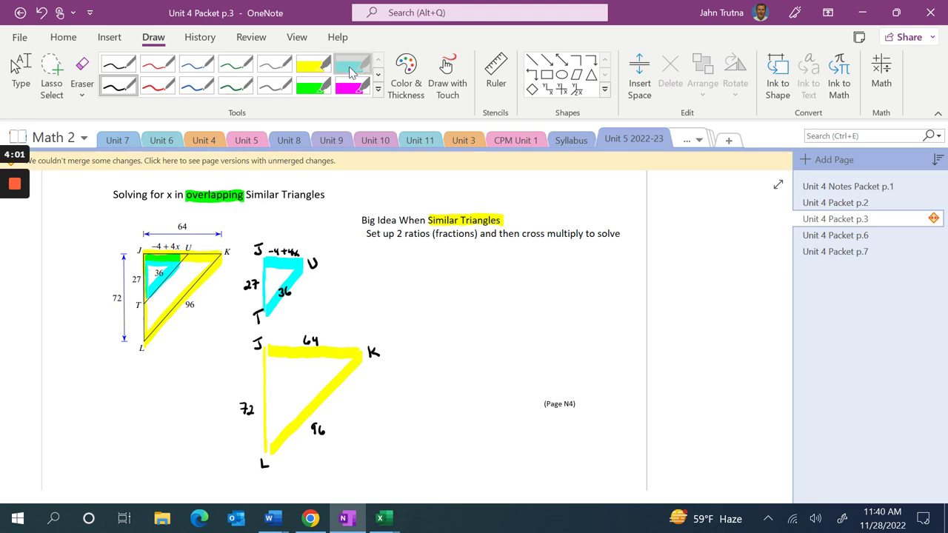
Draw a ratio template below the note with a turquoise bar over a yellow bar, separated by a black fraction line
click(351, 69)
drag(406, 280, 435, 280)
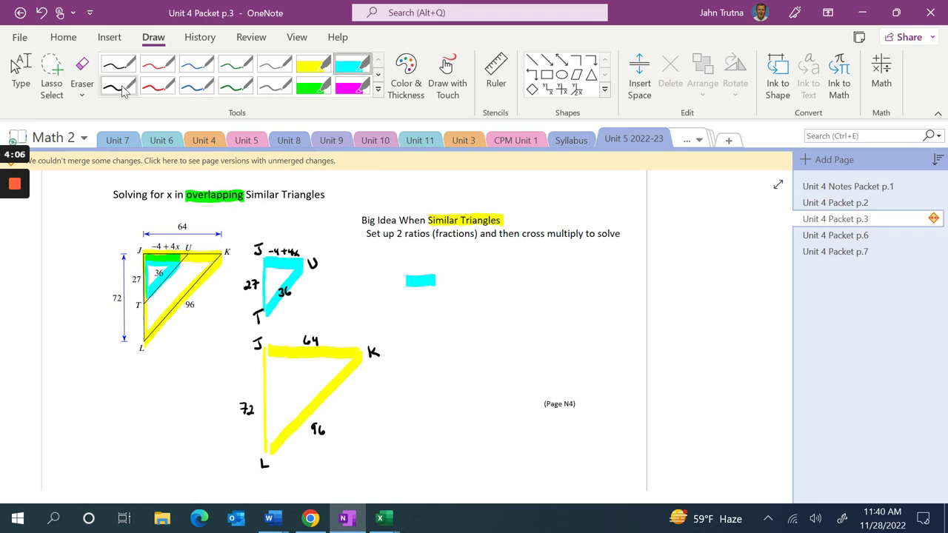
click(118, 86)
mouse_move(402, 293)
mouse_down()
mouse_move(444, 294)
mouse_move(412, 306)
mouse_move(442, 306)
mouse_up()
click(313, 68)
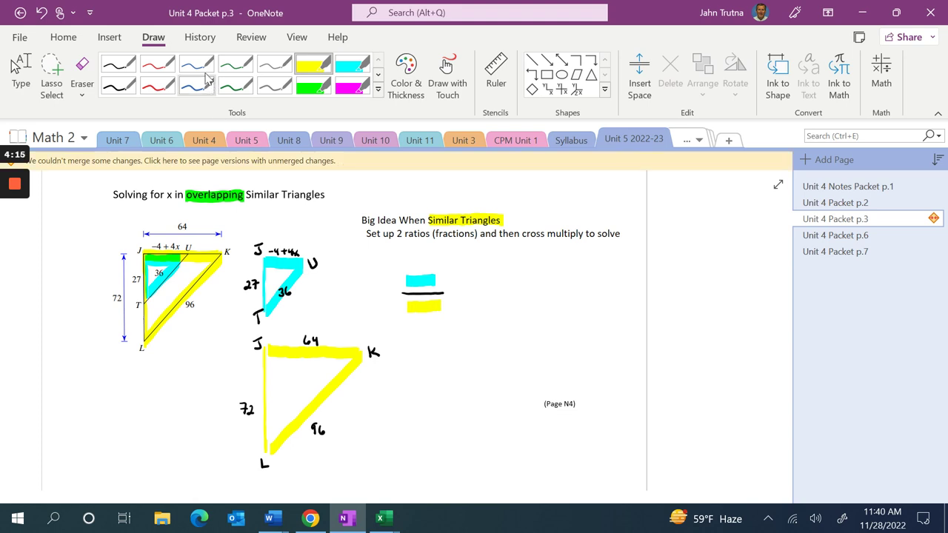
Circle the side lengths 27 and 72 in red and write the ratio 27/72 beside the colour-coded fraction template
click(164, 71)
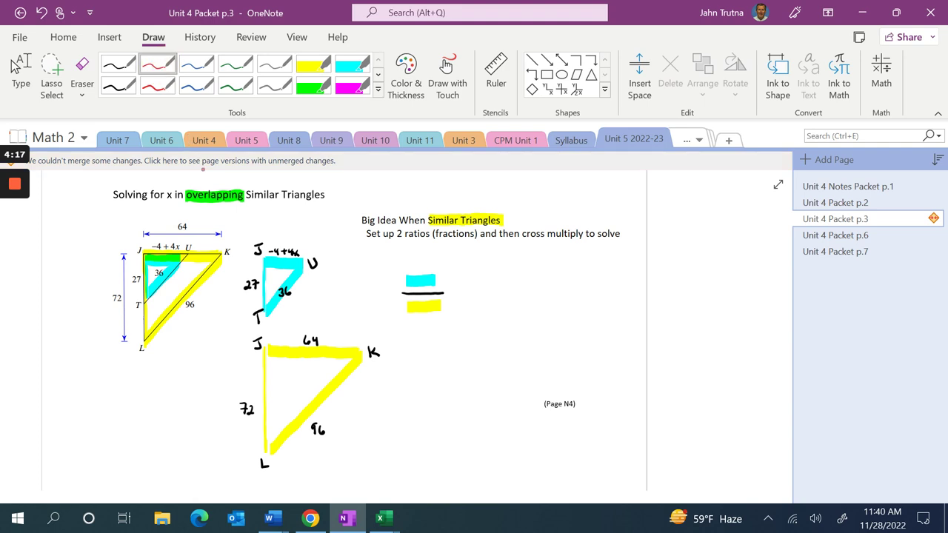
mouse_move(243, 276)
mouse_down()
mouse_move(246, 293)
mouse_move(258, 286)
mouse_move(250, 276)
mouse_up()
mouse_move(249, 399)
mouse_down()
mouse_move(237, 410)
mouse_move(254, 416)
mouse_move(251, 399)
mouse_up()
mouse_move(468, 279)
mouse_down()
mouse_move(483, 295)
mouse_move(477, 310)
mouse_move(487, 309)
mouse_up()
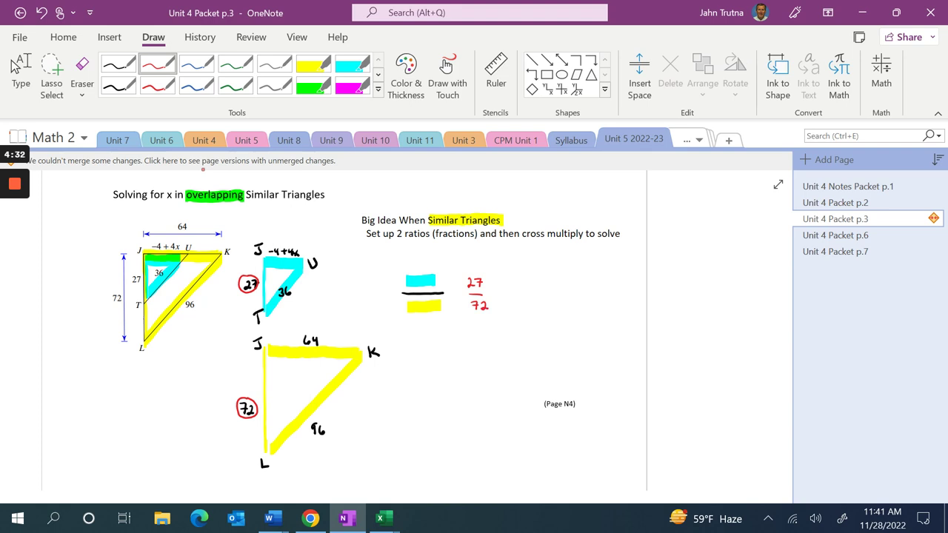
Circle the side lengths 36 and 96 in blue and write the ratio 36/96 next to the red ratio
click(196, 64)
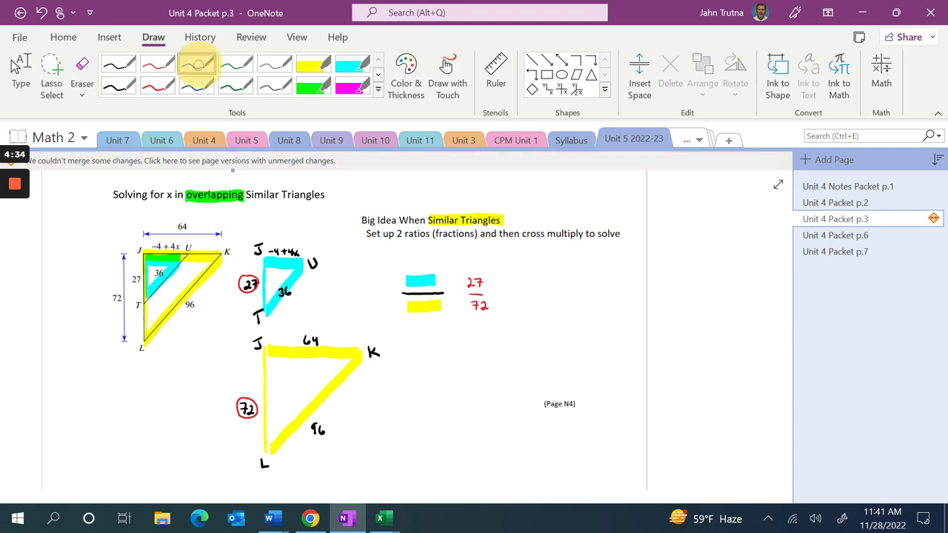
mouse_move(280, 283)
mouse_down()
mouse_move(284, 301)
mouse_move(296, 291)
mouse_move(281, 282)
mouse_up()
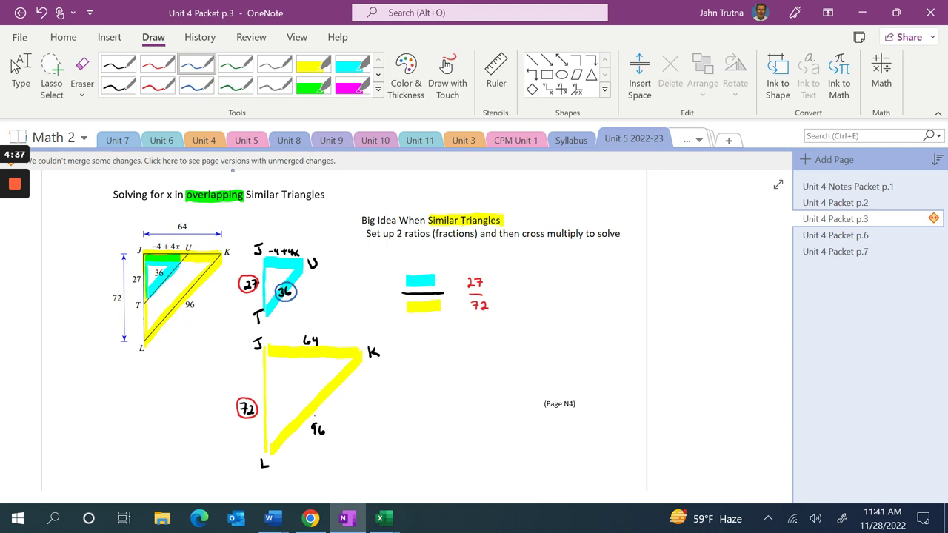
mouse_move(313, 417)
mouse_down()
mouse_move(314, 443)
mouse_move(323, 417)
mouse_up()
mouse_move(507, 282)
mouse_down()
mouse_move(507, 293)
mouse_move(522, 294)
mouse_move(512, 306)
mouse_move(519, 310)
mouse_up()
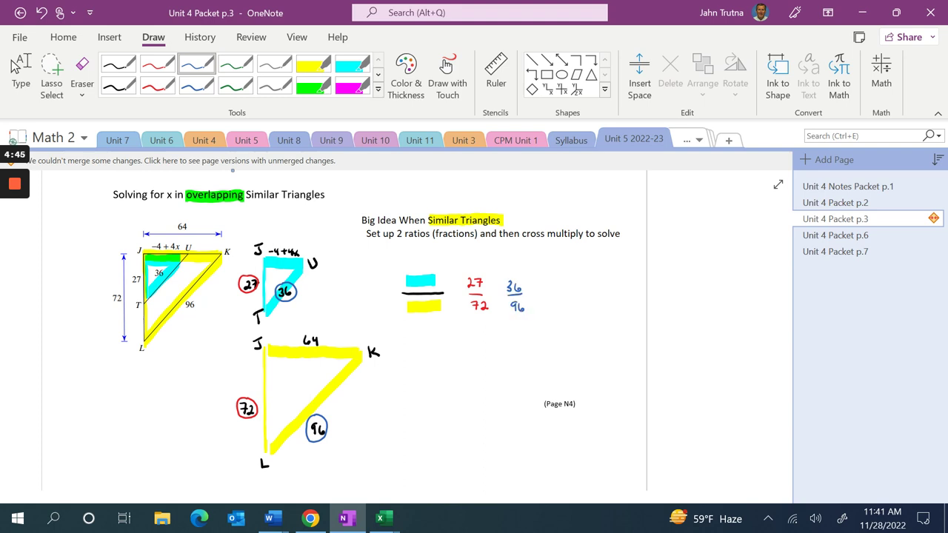
Circle the side lengths -4+4x and 64 in green and write the ratio (-4+4x)/64 after the blue ratio
click(236, 64)
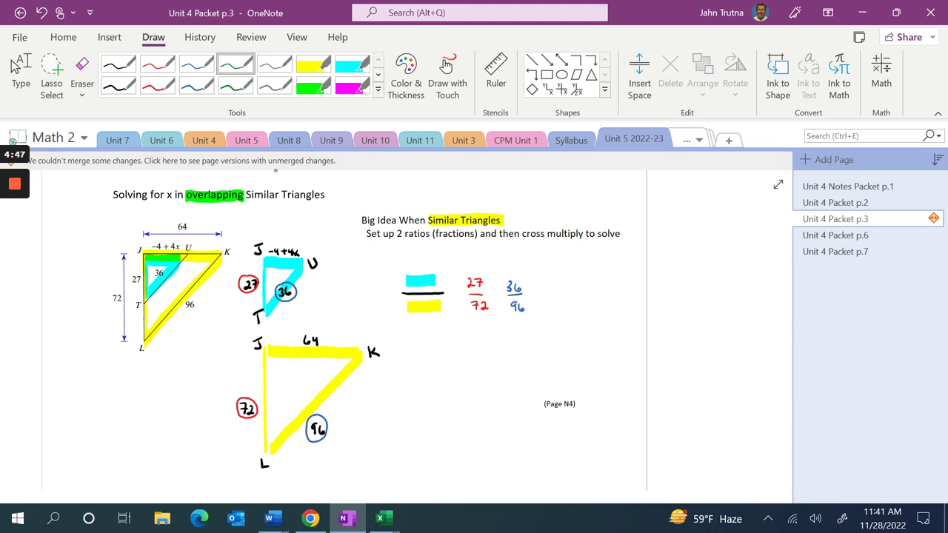
mouse_move(275, 245)
mouse_down()
mouse_move(267, 255)
mouse_move(288, 259)
mouse_move(301, 245)
mouse_move(274, 243)
mouse_up()
mouse_move(305, 330)
mouse_down()
mouse_move(311, 349)
mouse_move(321, 332)
mouse_up()
mouse_move(549, 281)
mouse_down()
mouse_move(581, 296)
mouse_move(563, 311)
mouse_move(574, 313)
mouse_up()
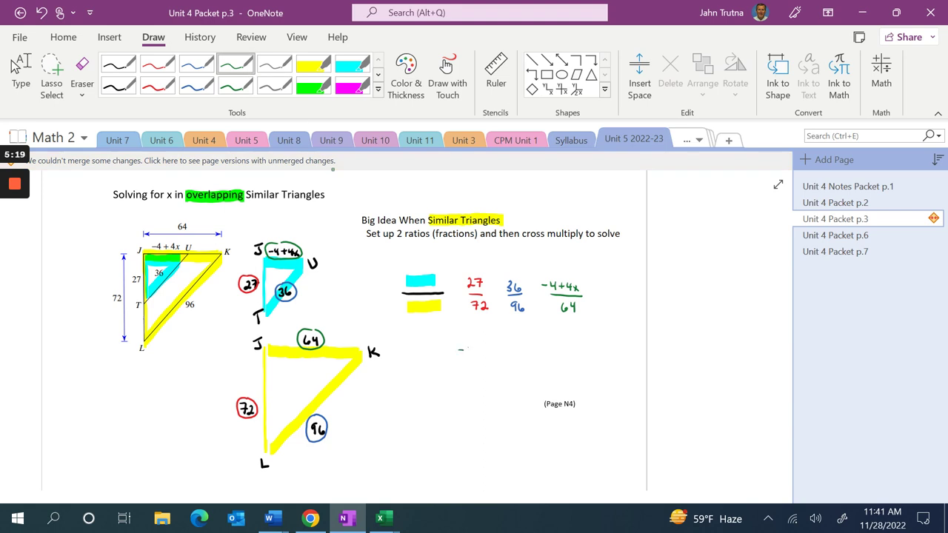
Write (-4+4x)/64 in green equal to 27/72 in red below the ratios, and add black equals signs between the three ratios above
mouse_move(470, 348)
mouse_down()
mouse_move(475, 358)
mouse_move(509, 366)
mouse_move(483, 385)
mouse_move(494, 384)
mouse_up()
click(196, 65)
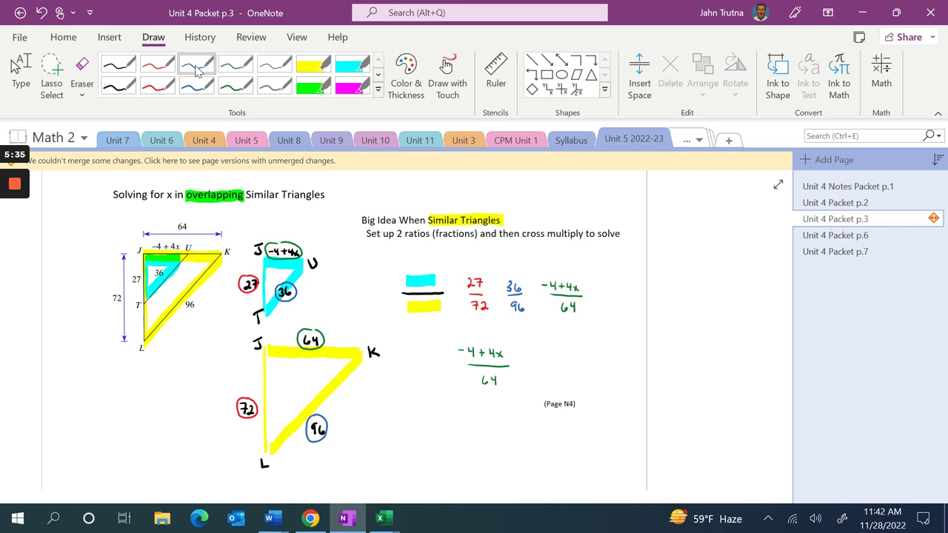
click(157, 65)
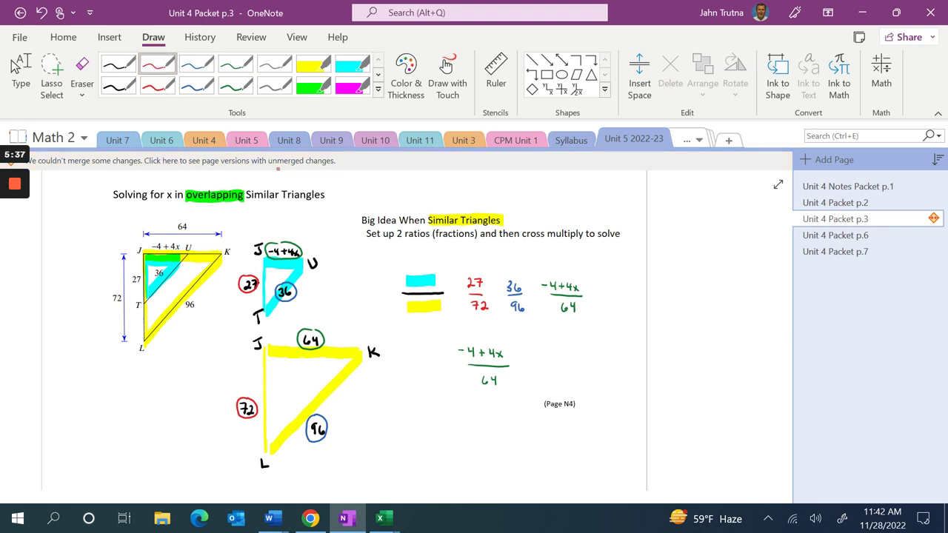
mouse_move(536, 353)
mouse_down()
mouse_move(550, 363)
mouse_move(542, 383)
mouse_move(554, 380)
mouse_up()
click(118, 64)
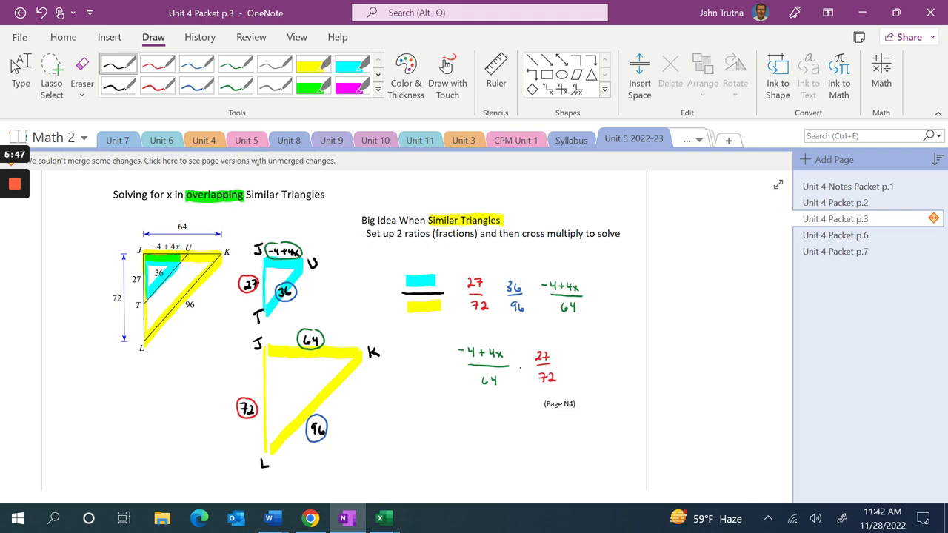
drag(519, 368, 528, 368)
drag(493, 295, 541, 295)
Loop the diagonal pair 64 and 27 in grey ink and write (64)(27) with its product 1728 below the proportion
click(278, 68)
mouse_move(495, 388)
mouse_down()
mouse_move(552, 363)
mouse_move(544, 346)
mouse_move(477, 378)
mouse_move(496, 388)
mouse_up()
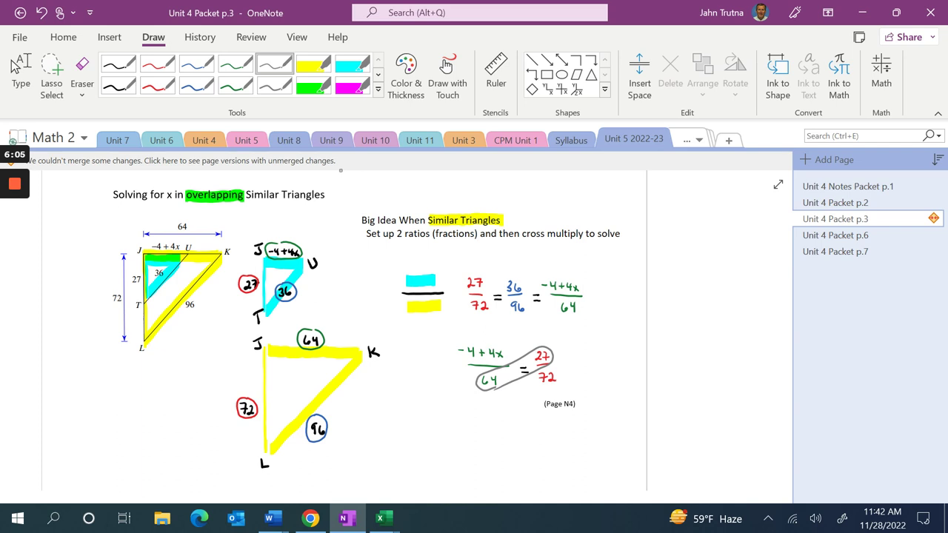
drag(463, 406, 500, 408)
drag(464, 424, 486, 434)
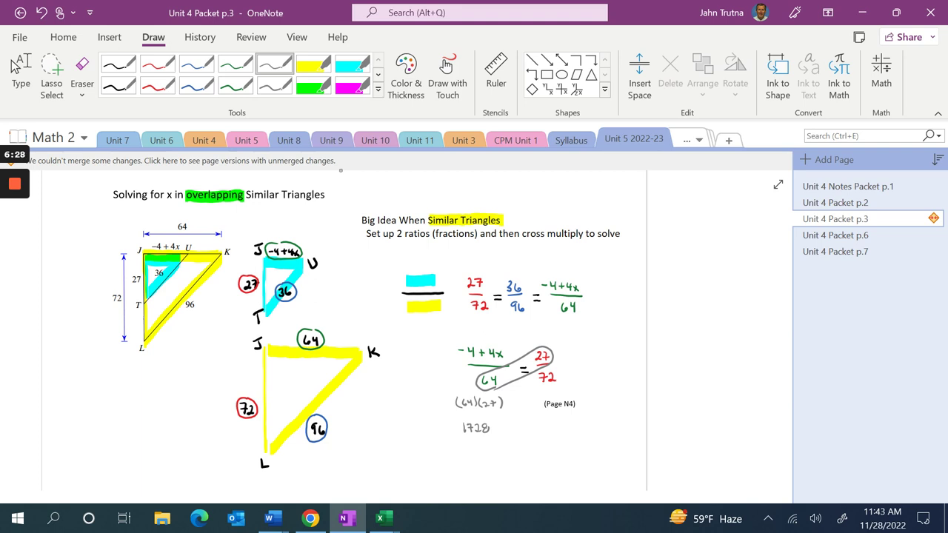
Write (72)(-4+4x) in grey under the proportion and loop the other diagonal pair, 72 and -4+4x
mouse_move(537, 396)
mouse_down()
mouse_move(548, 403)
mouse_move(536, 407)
mouse_move(566, 396)
mouse_move(603, 404)
mouse_up()
mouse_move(554, 368)
mouse_down()
mouse_move(479, 340)
mouse_move(457, 345)
mouse_up()
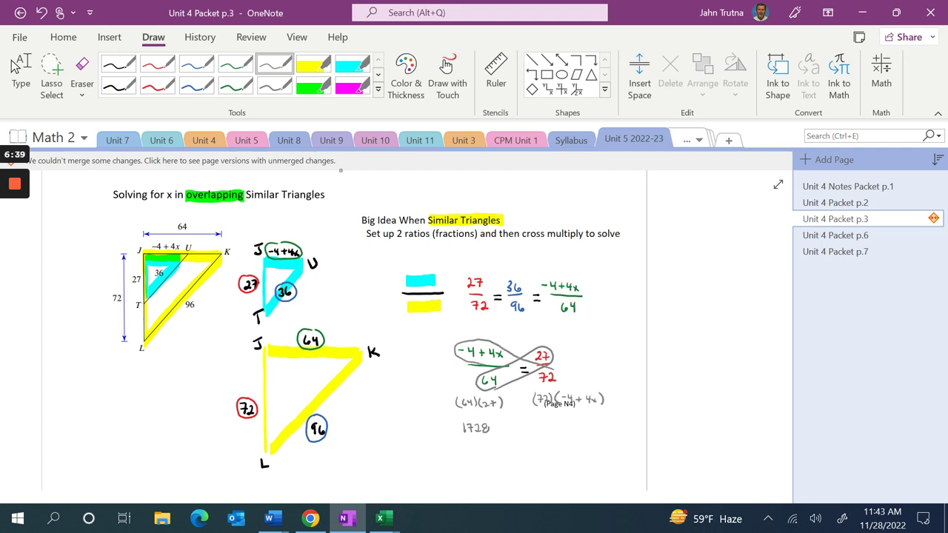
mouse_move(489, 366)
mouse_down()
mouse_move(545, 388)
mouse_move(557, 370)
mouse_up()
Distribute the 72 with grey arrows and write -288 + 288x below the product, level with 1728
drag(528, 428, 534, 427)
drag(542, 428, 560, 428)
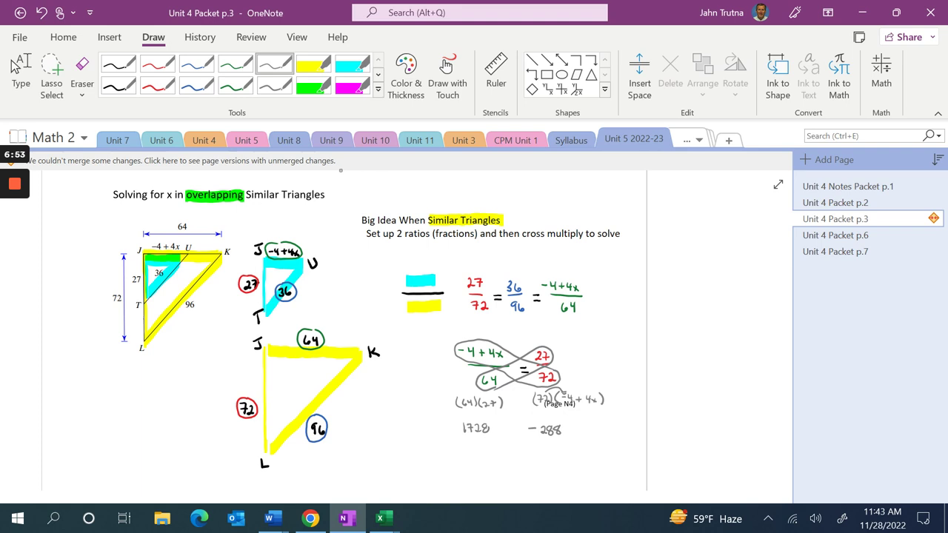
drag(560, 381, 574, 378)
drag(582, 430, 609, 436)
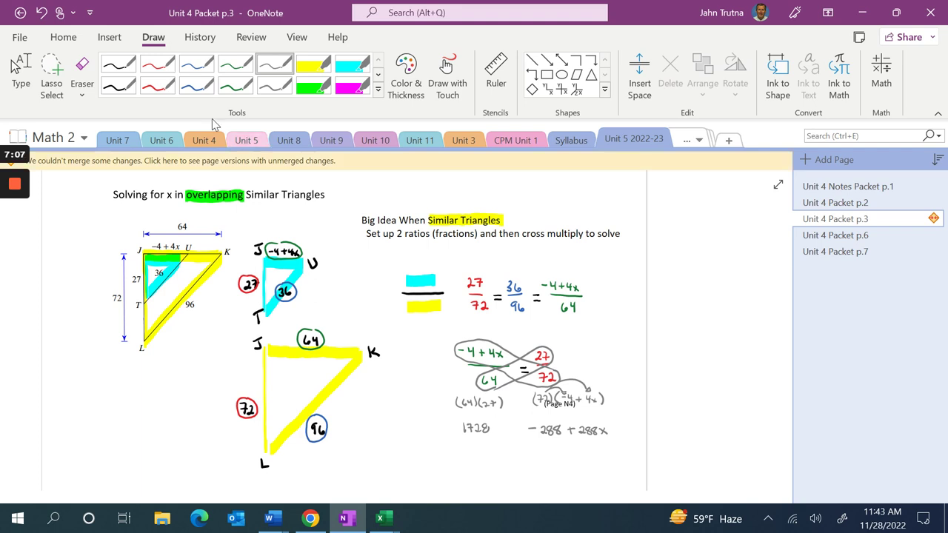
Join 1728 and -288 + 288x with a black equals sign, add 288 to both sides, and cross out the cancelling terms
click(128, 71)
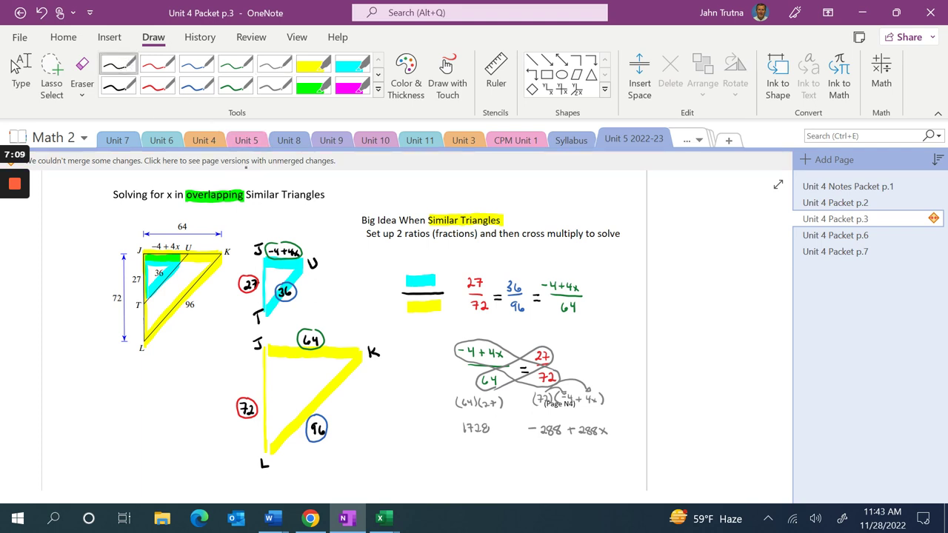
drag(505, 431, 514, 431)
click(785, 485)
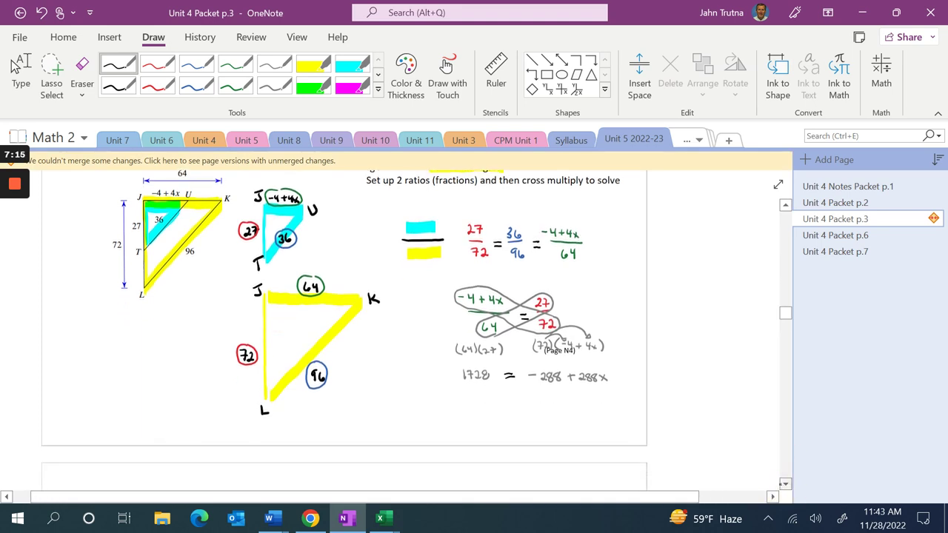
drag(532, 390, 560, 391)
mouse_move(465, 390)
mouse_down()
mouse_move(517, 402)
mouse_move(617, 399)
mouse_up()
mouse_move(532, 400)
mouse_down()
mouse_move(554, 387)
mouse_move(552, 370)
mouse_up()
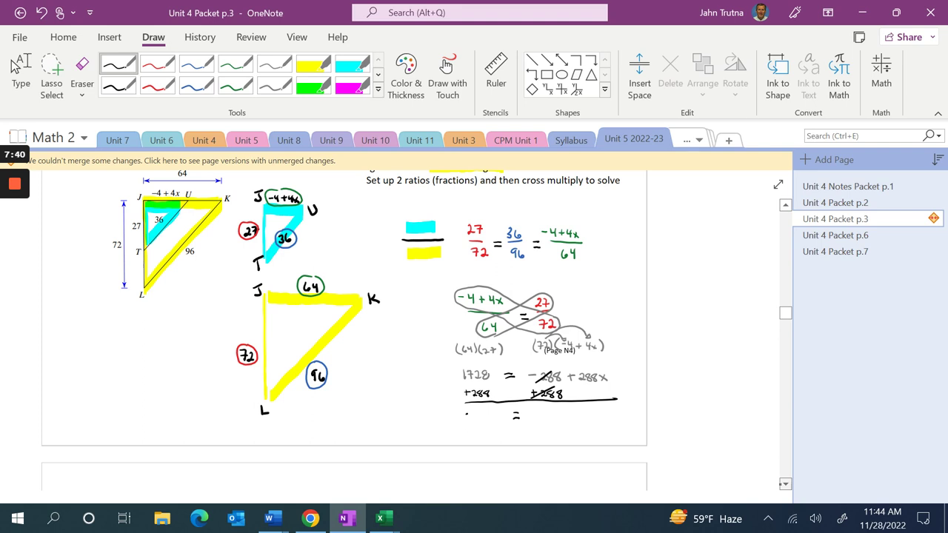
Write 2016 = 288x under the line and divide both sides by 288
mouse_move(466, 413)
mouse_down()
mouse_move(473, 421)
mouse_move(549, 418)
mouse_move(549, 428)
mouse_up()
mouse_move(468, 427)
mouse_down()
mouse_move(495, 428)
mouse_move(480, 441)
mouse_up()
drag(485, 435, 549, 445)
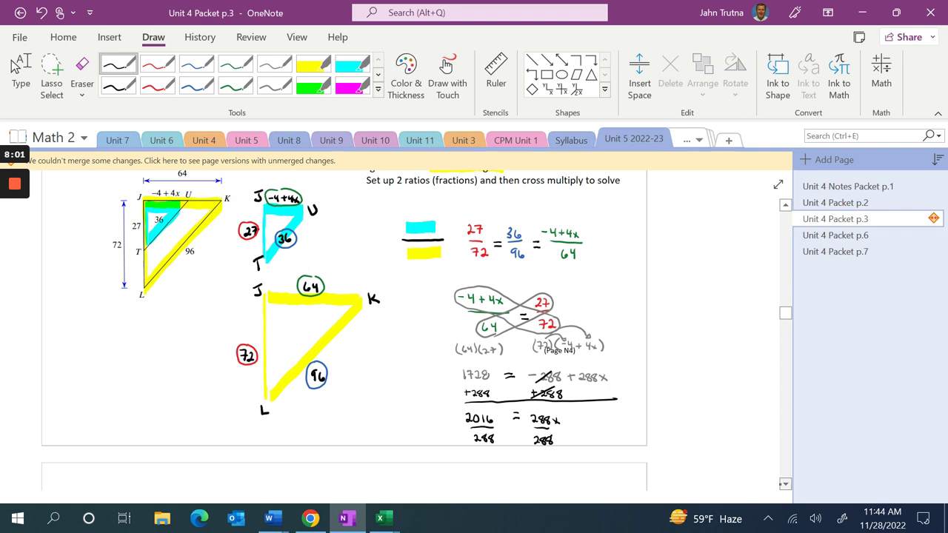
Write the solution x = 7 beside the division, box it, and leave inking mode
mouse_move(599, 421)
mouse_down()
mouse_move(607, 433)
mouse_move(599, 433)
mouse_up()
mouse_move(613, 426)
mouse_down()
mouse_move(627, 432)
mouse_move(591, 437)
mouse_move(624, 412)
mouse_move(634, 440)
mouse_move(594, 438)
mouse_up()
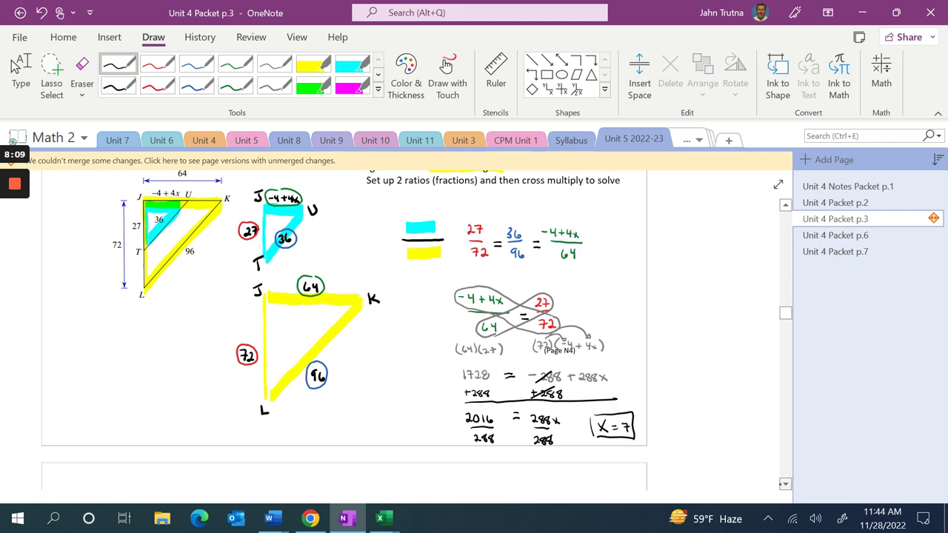
key(Escape)
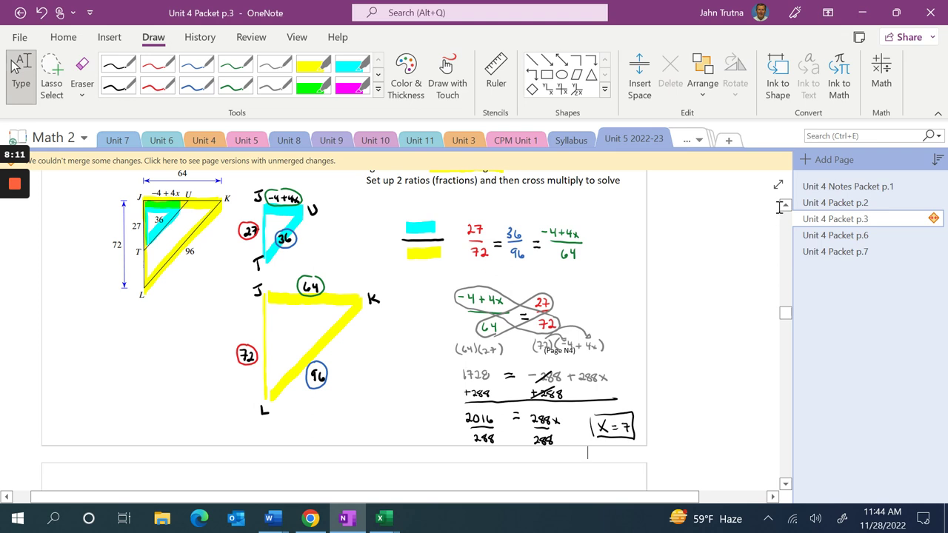
scroll(785, 207, up, 2)
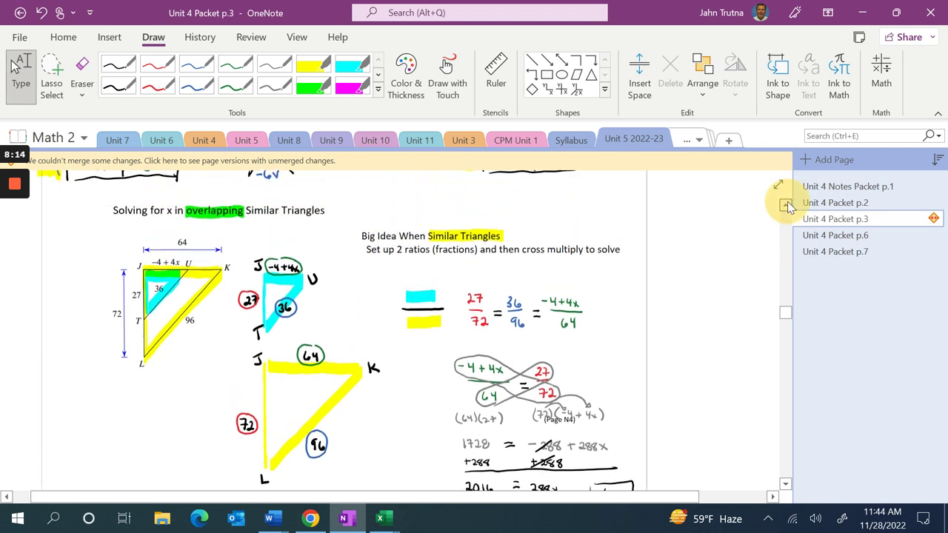